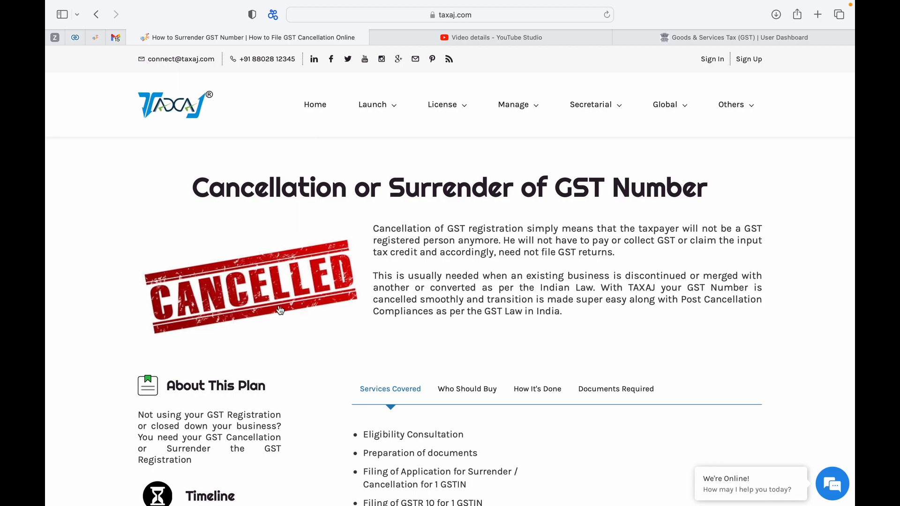
Read through the GST cancellation guide on reasons, turnover limit, required form and tax officer procedure, dismissing the TaxBot chat
{"action": "scroll", "coordinate": [280, 310], "scroll_direction": "down", "scroll_amount": 2}
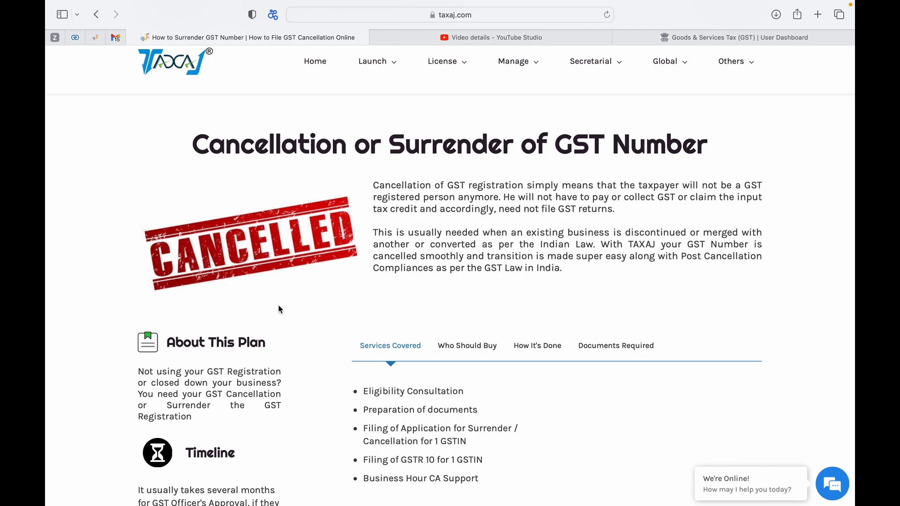
{"action": "scroll", "coordinate": [280, 310], "scroll_direction": "down", "scroll_amount": 15}
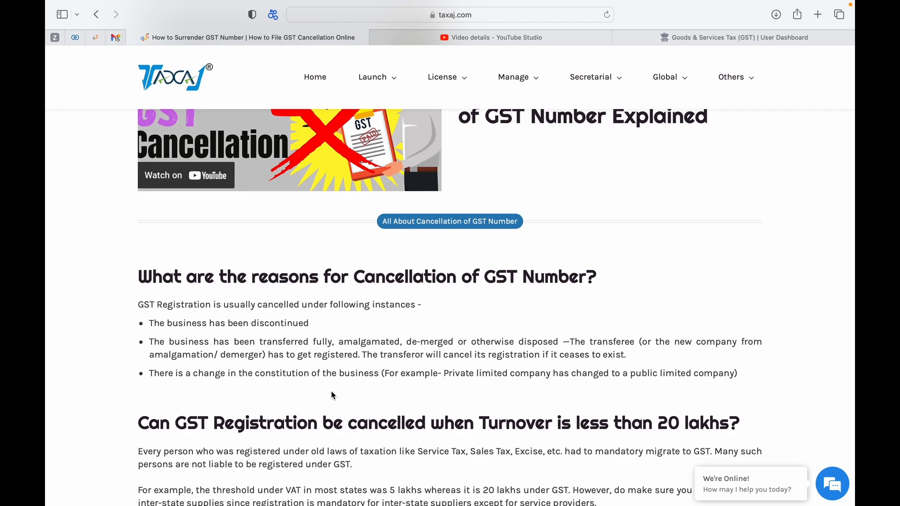
{"action": "scroll", "coordinate": [332, 395], "scroll_direction": "down", "scroll_amount": 3}
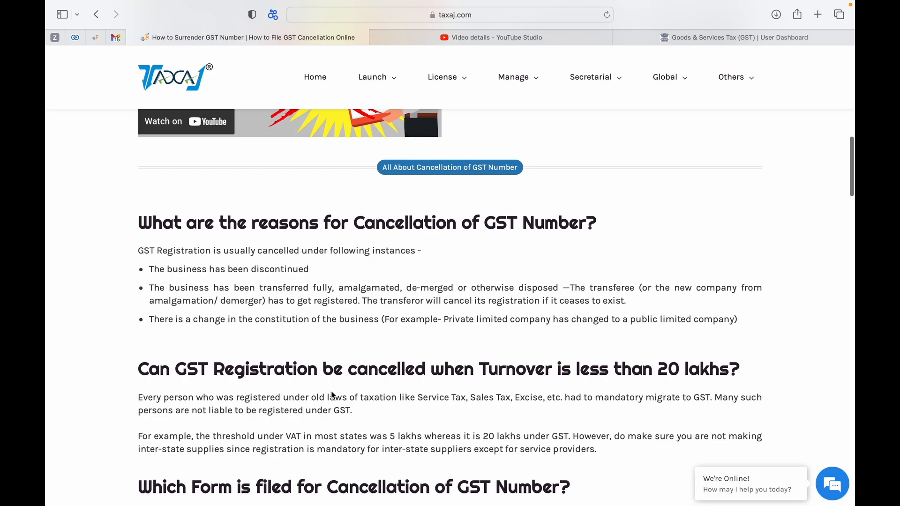
{"action": "scroll", "coordinate": [332, 395], "scroll_direction": "down", "scroll_amount": 8}
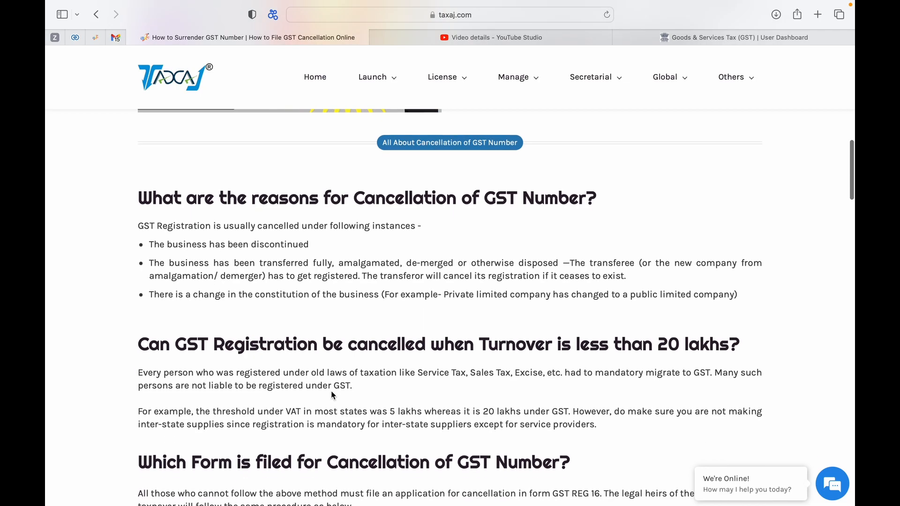
{"action": "scroll", "coordinate": [331, 394], "scroll_direction": "down", "scroll_amount": 1}
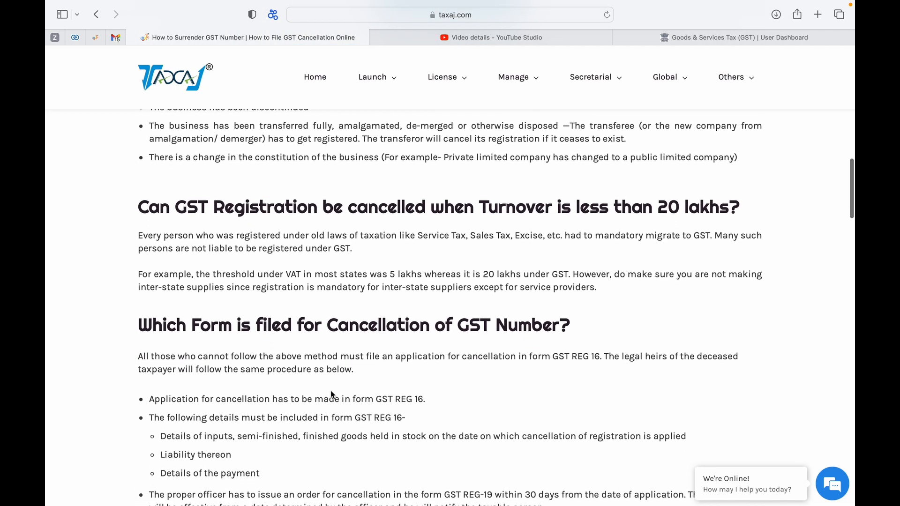
{"action": "scroll", "coordinate": [331, 394], "scroll_direction": "down", "scroll_amount": 7}
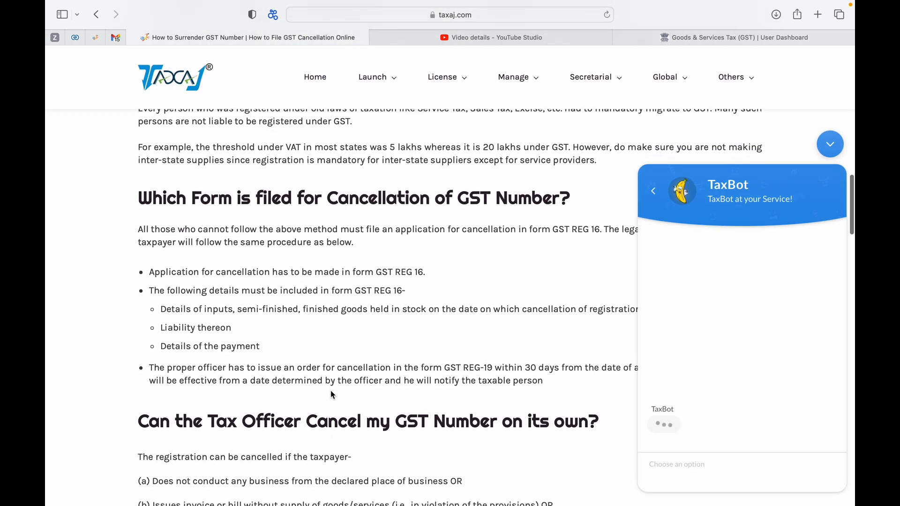
{"action": "left_click", "coordinate": [830, 144]}
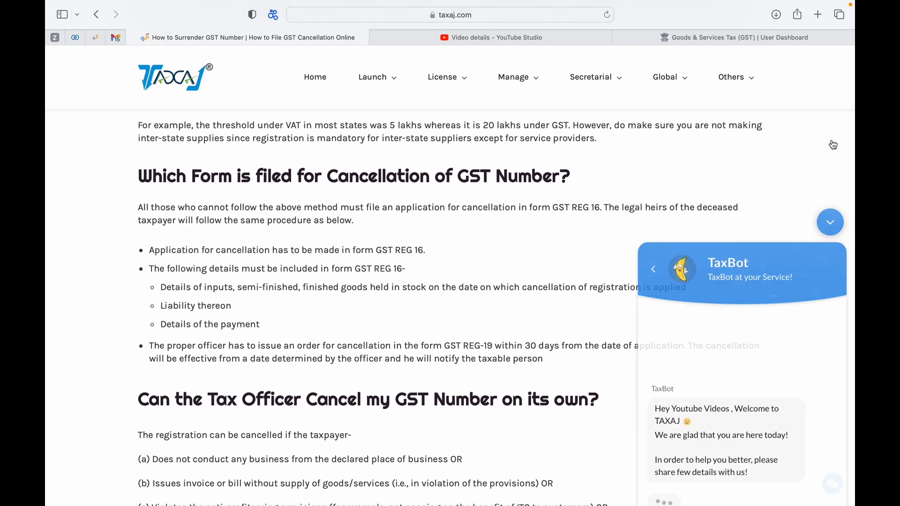
{"action": "scroll", "coordinate": [393, 335], "scroll_direction": "down", "scroll_amount": 10}
{"action": "scroll", "coordinate": [394, 336], "scroll_direction": "down", "scroll_amount": 2}
{"action": "scroll", "coordinate": [385, 264], "scroll_direction": "up", "scroll_amount": 20}
{"action": "scroll", "coordinate": [379, 363], "scroll_direction": "down", "scroll_amount": 20}
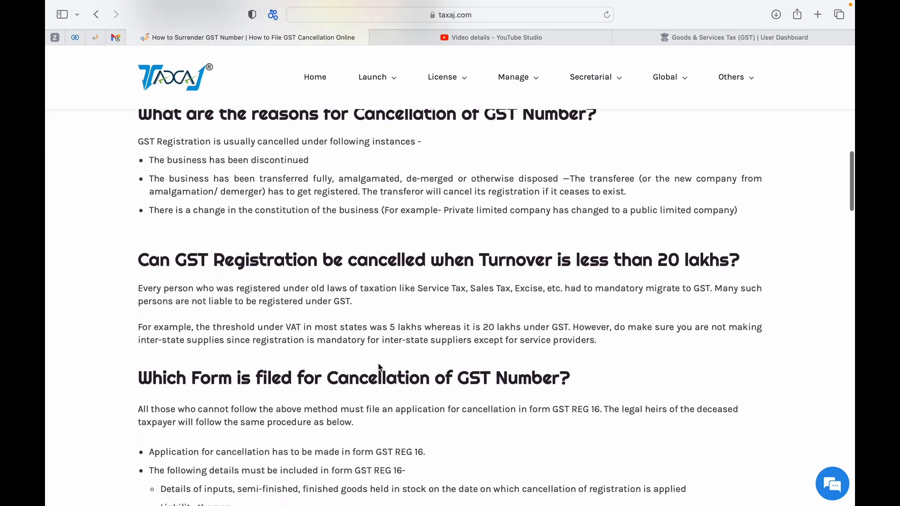
{"action": "scroll", "coordinate": [380, 367], "scroll_direction": "down", "scroll_amount": 3}
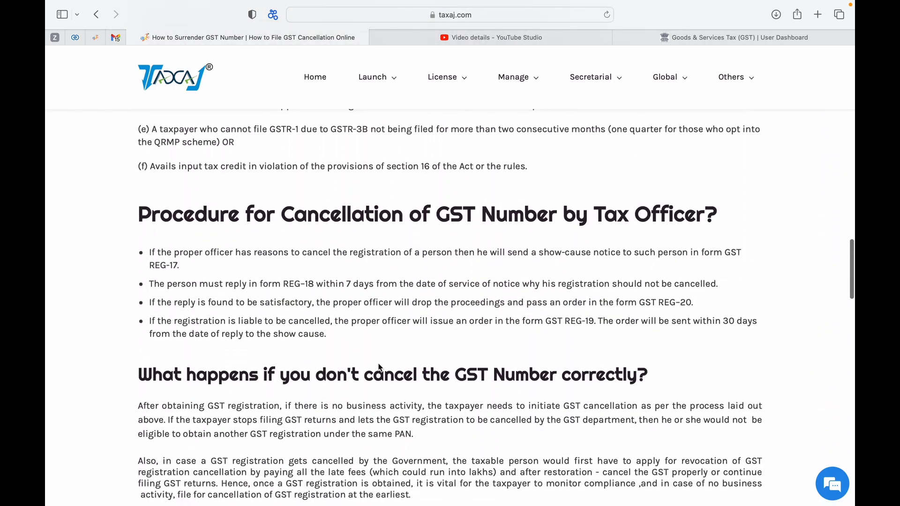
{"action": "scroll", "coordinate": [378, 364], "scroll_direction": "up", "scroll_amount": 4}
{"action": "scroll", "coordinate": [367, 298], "scroll_direction": "up", "scroll_amount": 10}
{"action": "scroll", "coordinate": [367, 298], "scroll_direction": "down", "scroll_amount": 14}
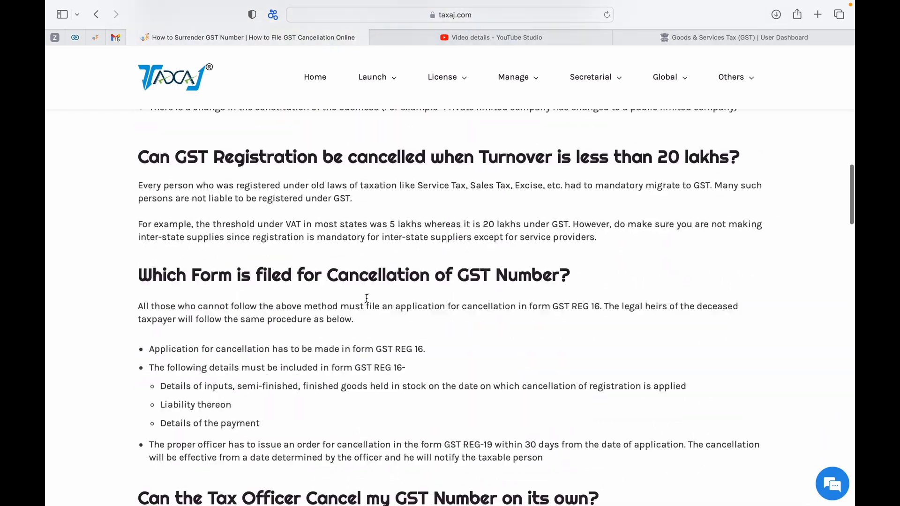
{"action": "scroll", "coordinate": [367, 298], "scroll_direction": "down", "scroll_amount": 5}
{"action": "scroll", "coordinate": [367, 298], "scroll_direction": "up", "scroll_amount": 20}
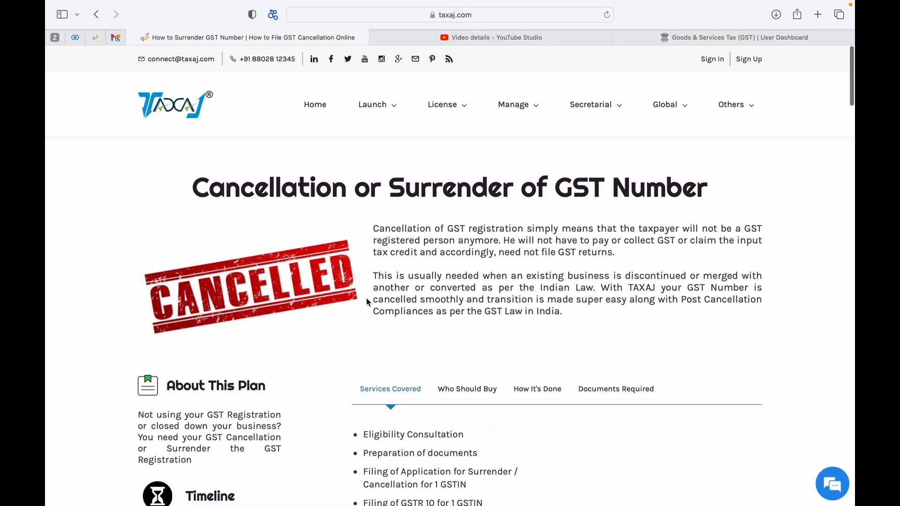
Switch to the Goods and Services Tax portal and open the Application for Cancellation of Registration
{"action": "left_click", "coordinate": [684, 42]}
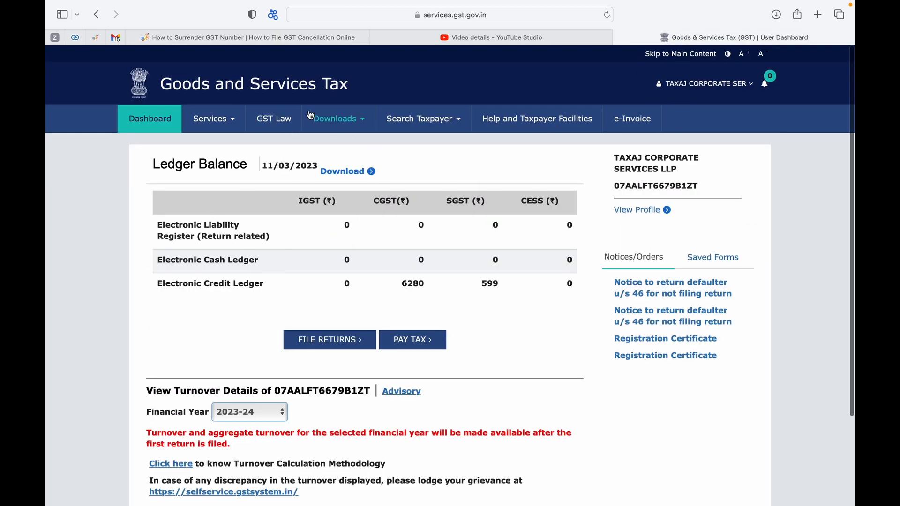
{"action": "left_click", "coordinate": [216, 123]}
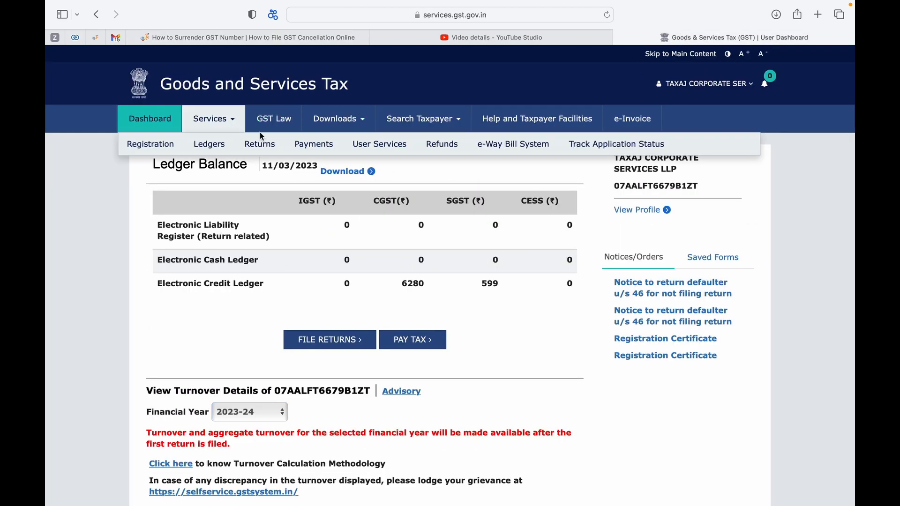
{"action": "left_click", "coordinate": [364, 149]}
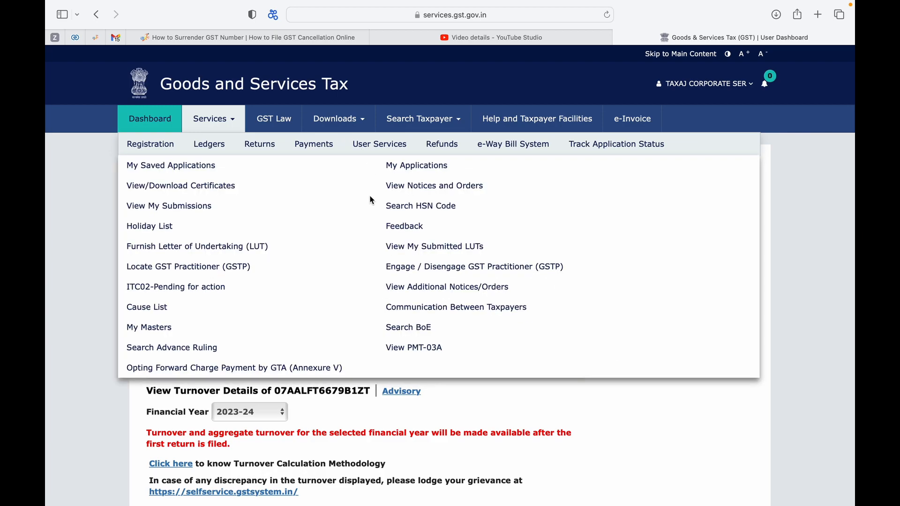
{"action": "left_click", "coordinate": [156, 146]}
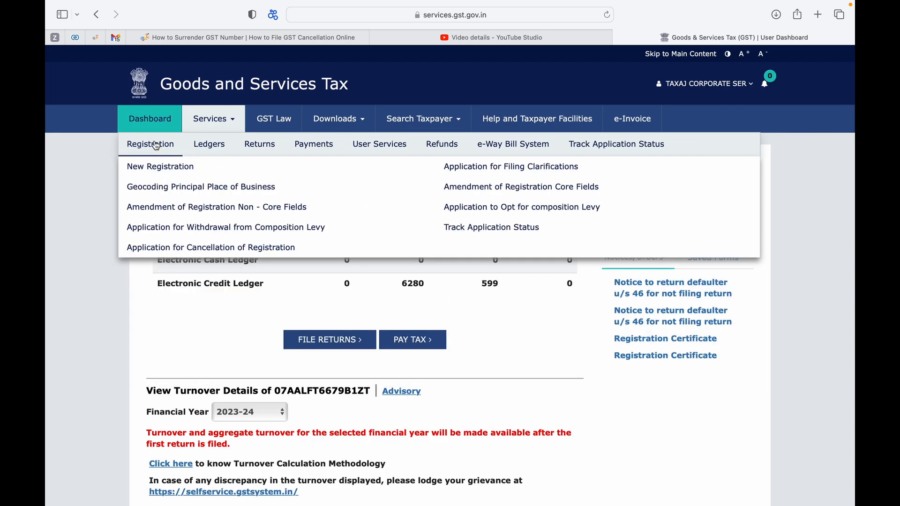
{"action": "left_click", "coordinate": [215, 247]}
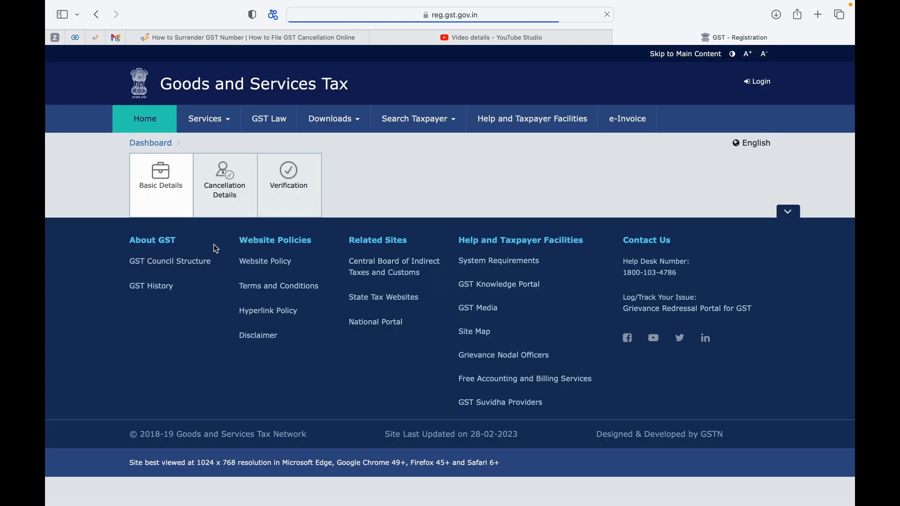
Make the address for future correspondence the same as the principal place of business, and save the basic details
{"action": "scroll", "coordinate": [236, 345], "scroll_direction": "down", "scroll_amount": 3}
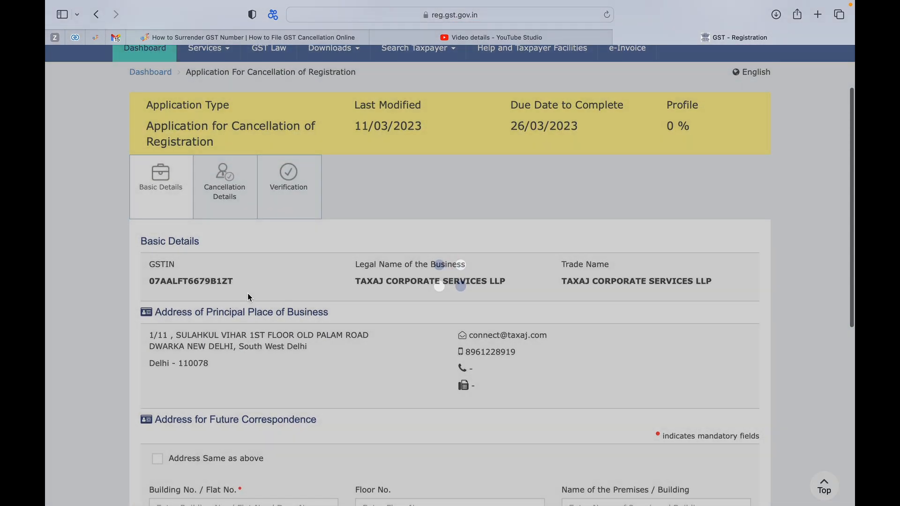
{"action": "scroll", "coordinate": [251, 309], "scroll_direction": "down", "scroll_amount": 4}
{"action": "scroll", "coordinate": [337, 355], "scroll_direction": "down", "scroll_amount": 2}
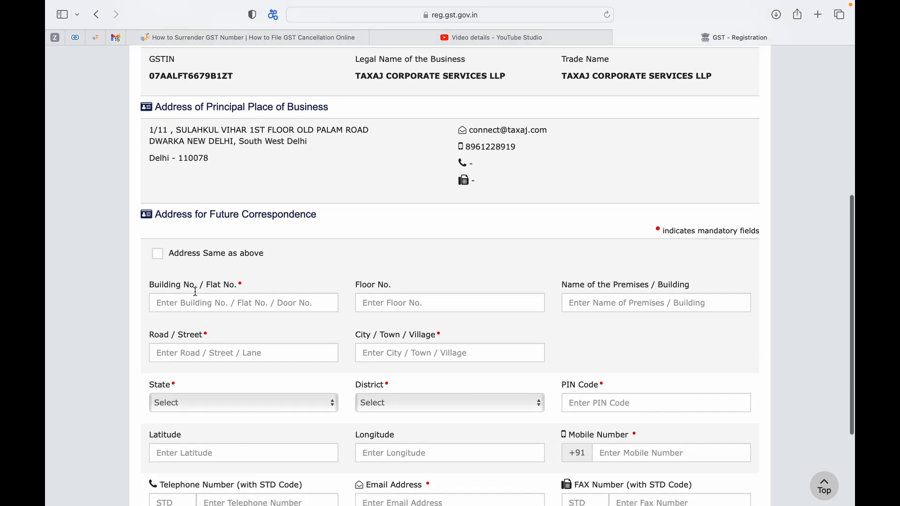
{"action": "left_click", "coordinate": [157, 253]}
{"action": "scroll", "coordinate": [157, 257], "scroll_direction": "down", "scroll_amount": 1}
{"action": "scroll", "coordinate": [160, 262], "scroll_direction": "down", "scroll_amount": 3}
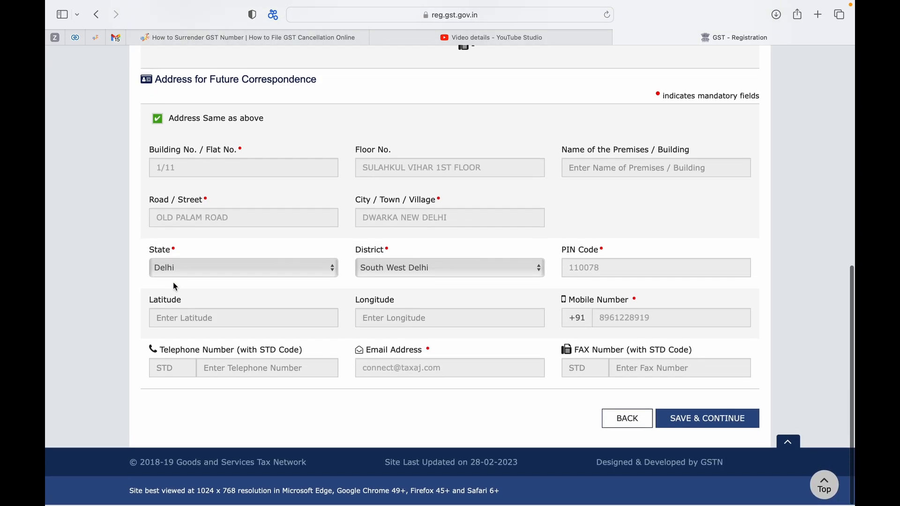
{"action": "left_click", "coordinate": [713, 420]}
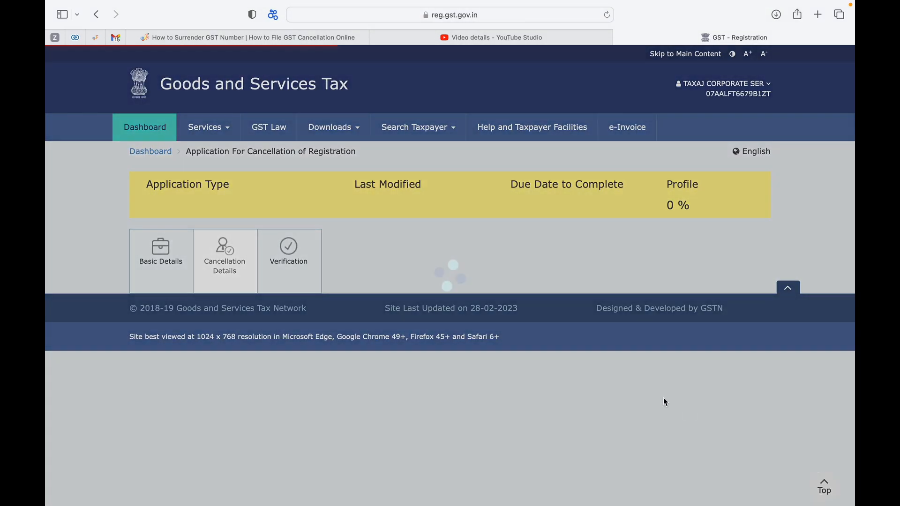
Review the available reasons for cancellation and set the date from which registration is cancelled to 11/03/2023
{"action": "scroll", "coordinate": [497, 372], "scroll_direction": "down", "scroll_amount": 3}
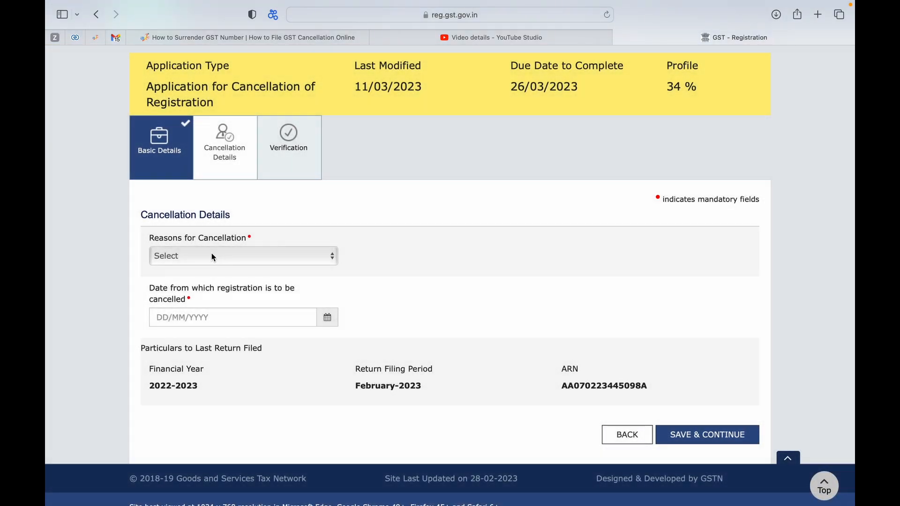
{"action": "left_click", "coordinate": [212, 256]}
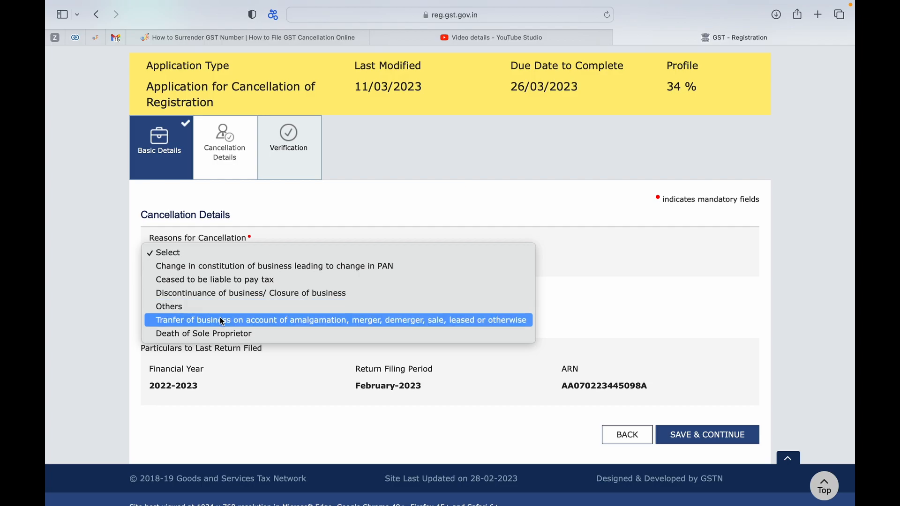
{"action": "left_click", "coordinate": [253, 382]}
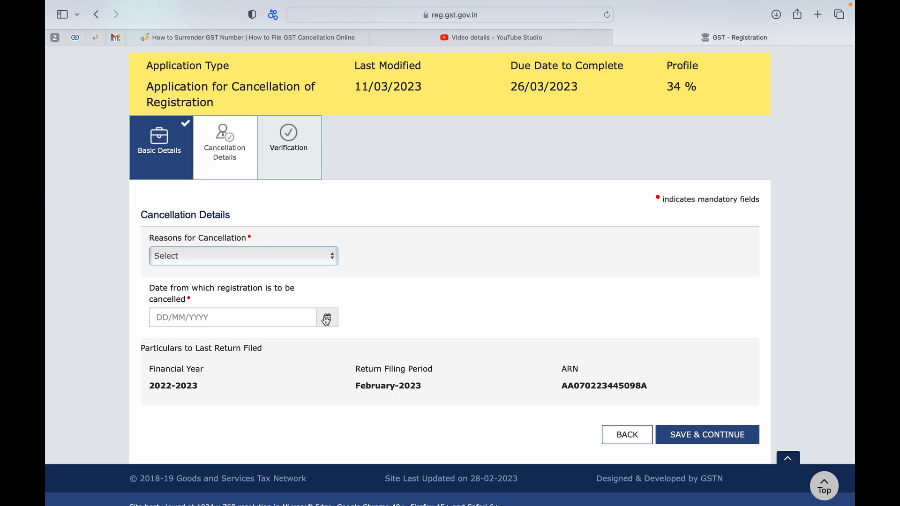
{"action": "left_click", "coordinate": [303, 313]}
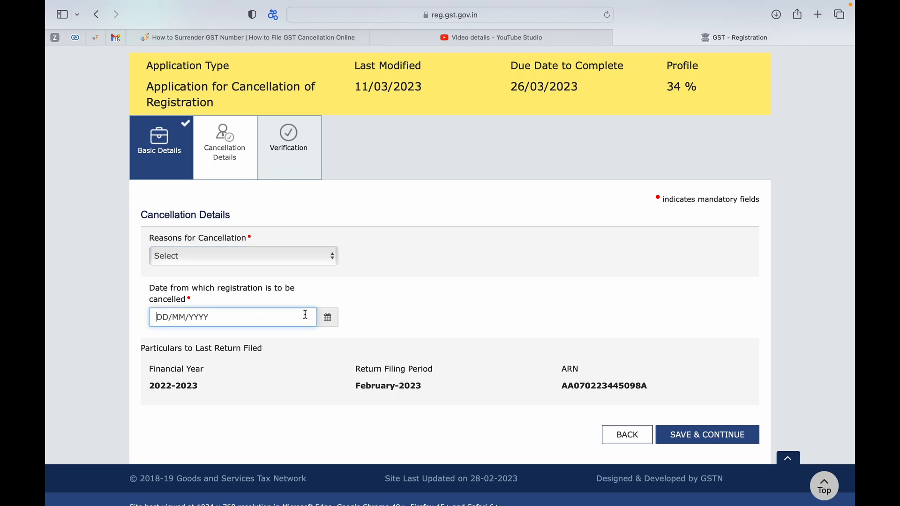
{"action": "left_click", "coordinate": [328, 321]}
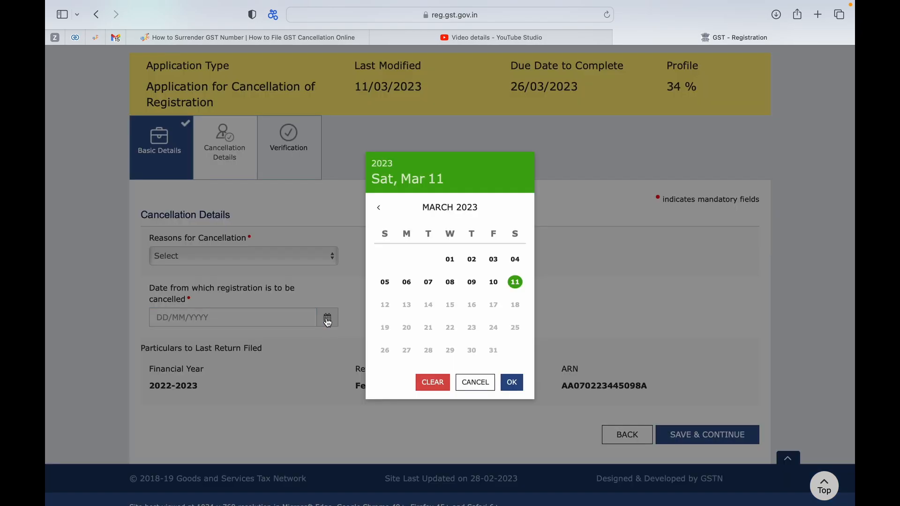
{"action": "left_click", "coordinate": [515, 283]}
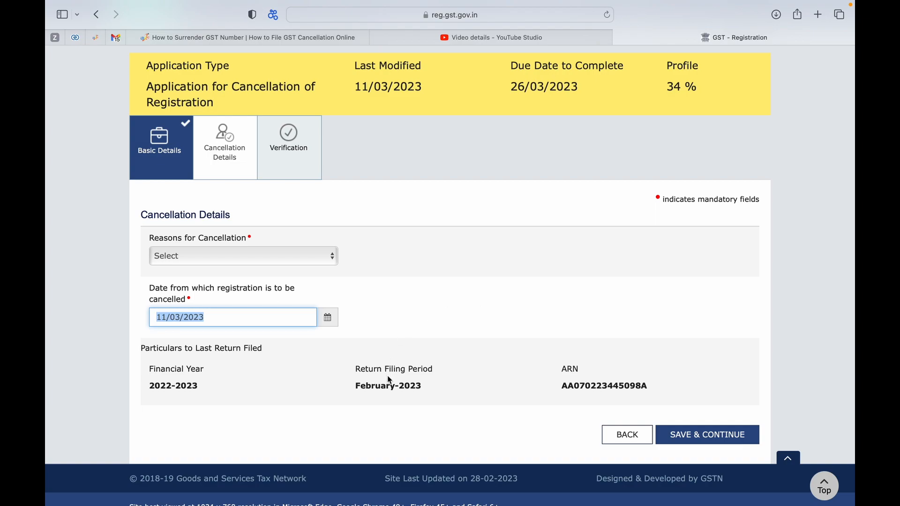
Set the reason for cancellation to "Ceased to be liable to pay tax"
{"action": "scroll", "coordinate": [399, 413], "scroll_direction": "down", "scroll_amount": 1}
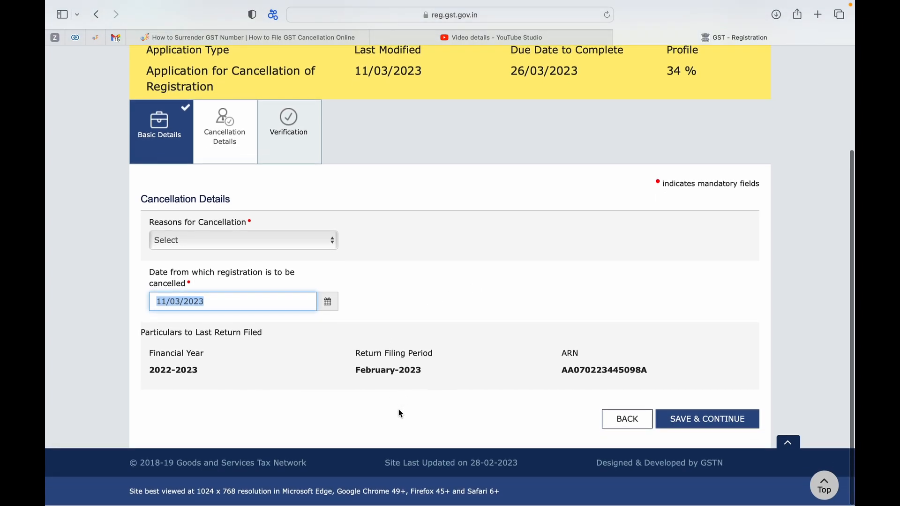
{"action": "scroll", "coordinate": [401, 413], "scroll_direction": "up", "scroll_amount": 3}
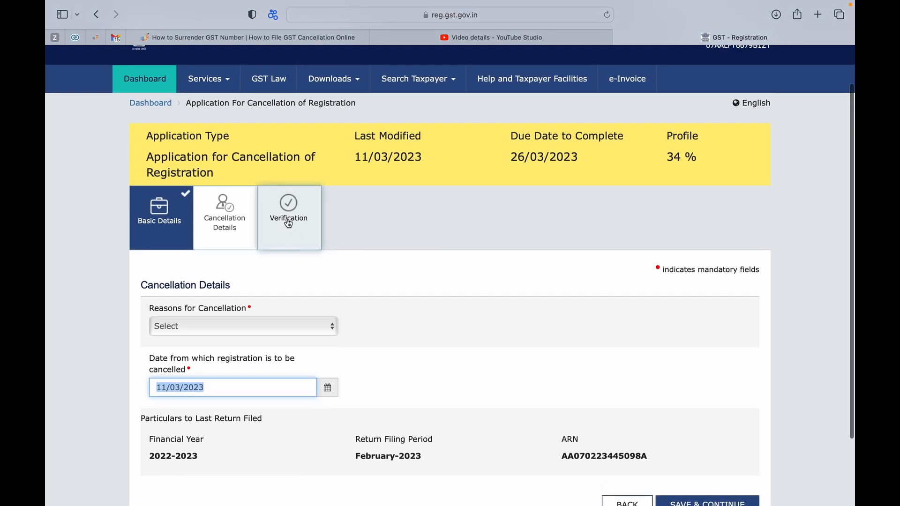
{"action": "left_click", "coordinate": [255, 327]}
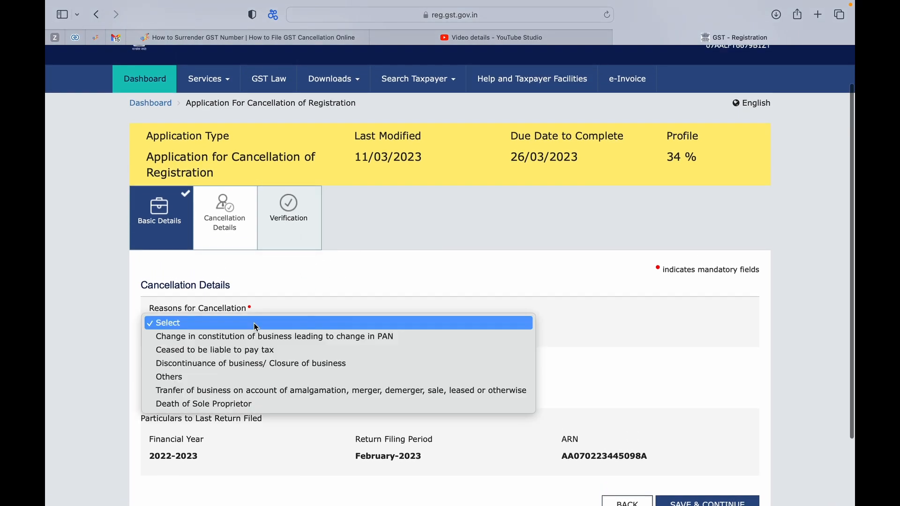
{"action": "left_click", "coordinate": [227, 350]}
Examine the Tax Payable on Stock table and the tax paid details for the electronic cash and credit ledgers
{"action": "scroll", "coordinate": [602, 351], "scroll_direction": "down", "scroll_amount": 10}
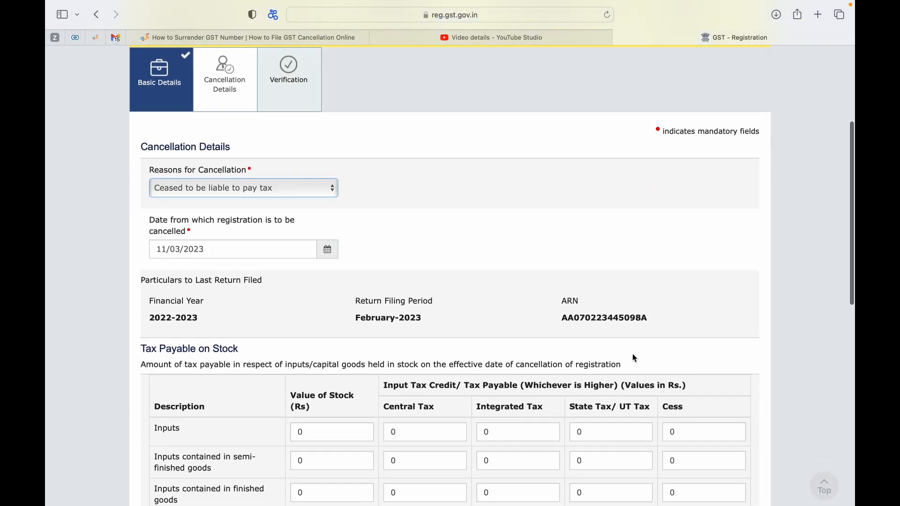
{"action": "scroll", "coordinate": [538, 275], "scroll_direction": "up", "scroll_amount": 7}
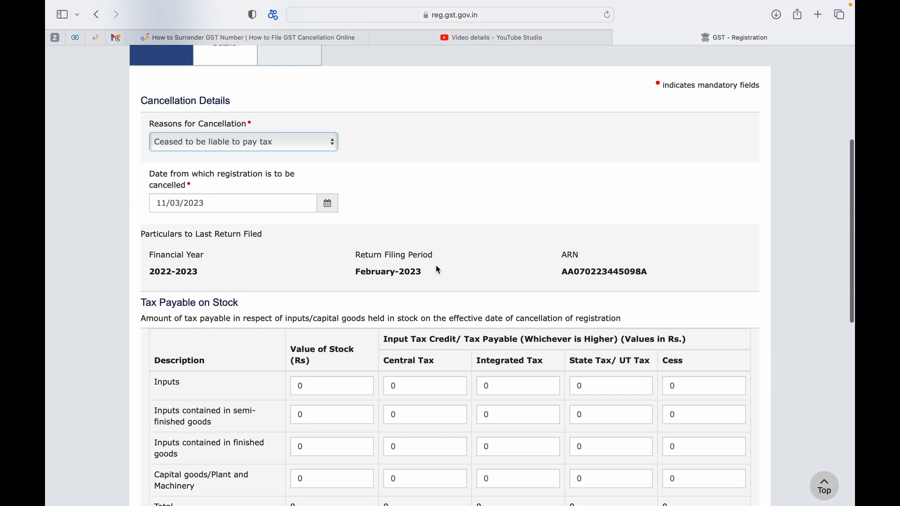
{"action": "scroll", "coordinate": [438, 267], "scroll_direction": "down", "scroll_amount": 6}
{"action": "scroll", "coordinate": [375, 287], "scroll_direction": "down", "scroll_amount": 1}
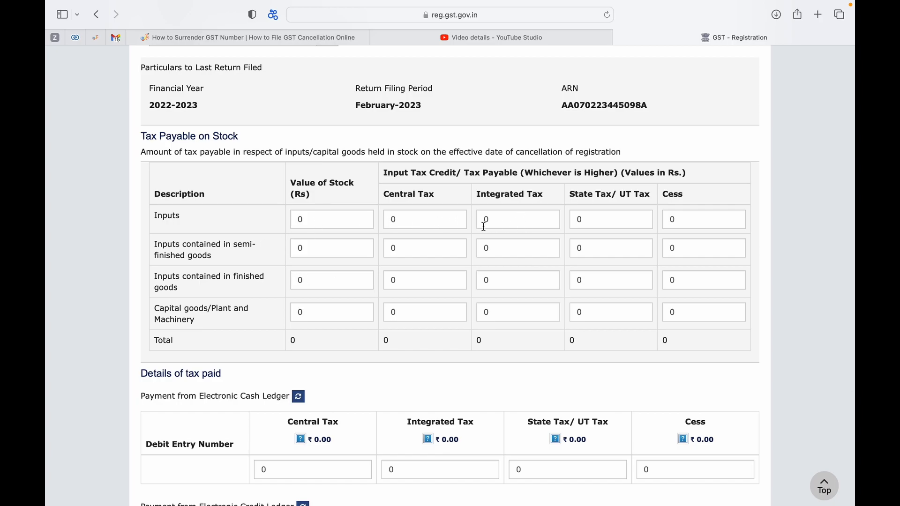
{"action": "scroll", "coordinate": [560, 297], "scroll_direction": "down", "scroll_amount": 5}
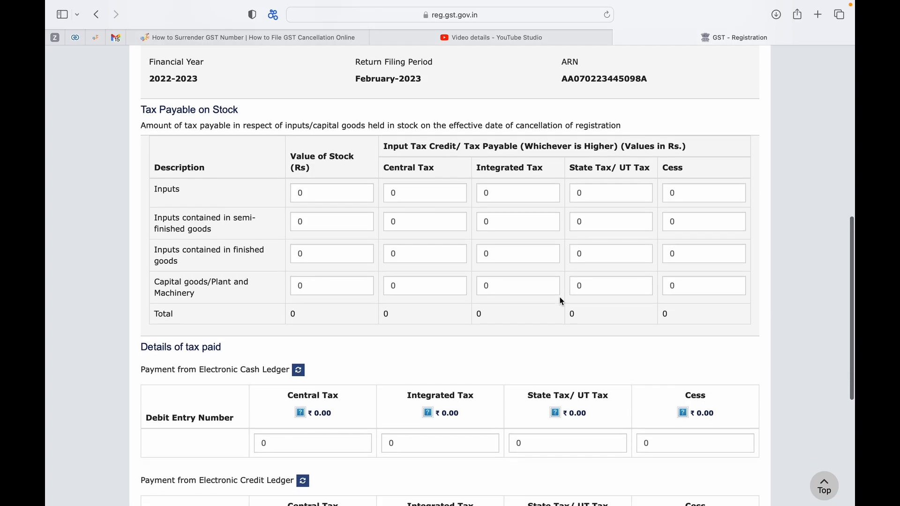
{"action": "scroll", "coordinate": [512, 299], "scroll_direction": "down", "scroll_amount": 2}
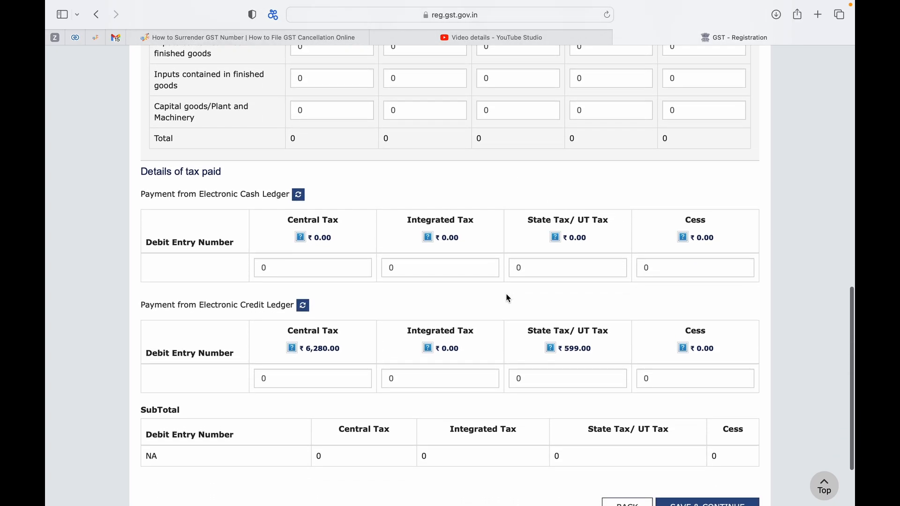
{"action": "scroll", "coordinate": [325, 260], "scroll_direction": "down", "scroll_amount": 3}
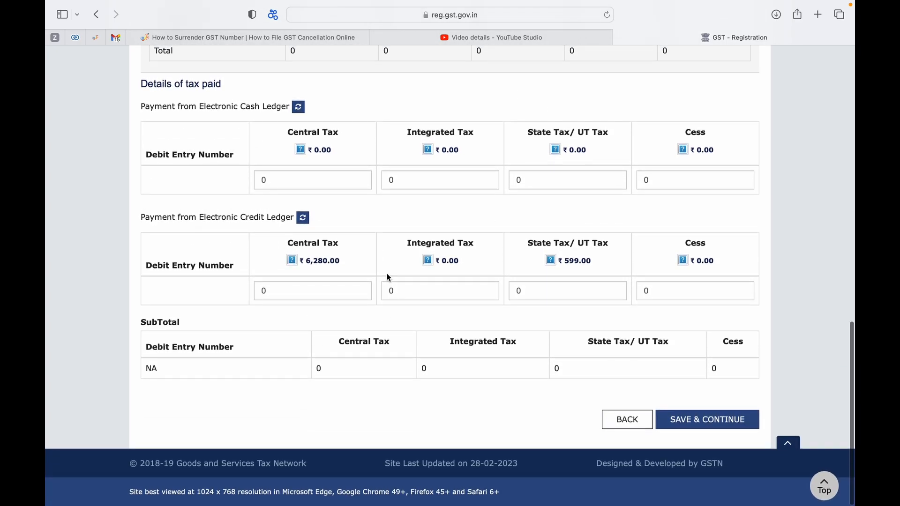
Recheck the Tax Payable on Stock and tax paid tables, and save the cancellation details to continue to verification
{"action": "scroll", "coordinate": [388, 278], "scroll_direction": "up", "scroll_amount": 10}
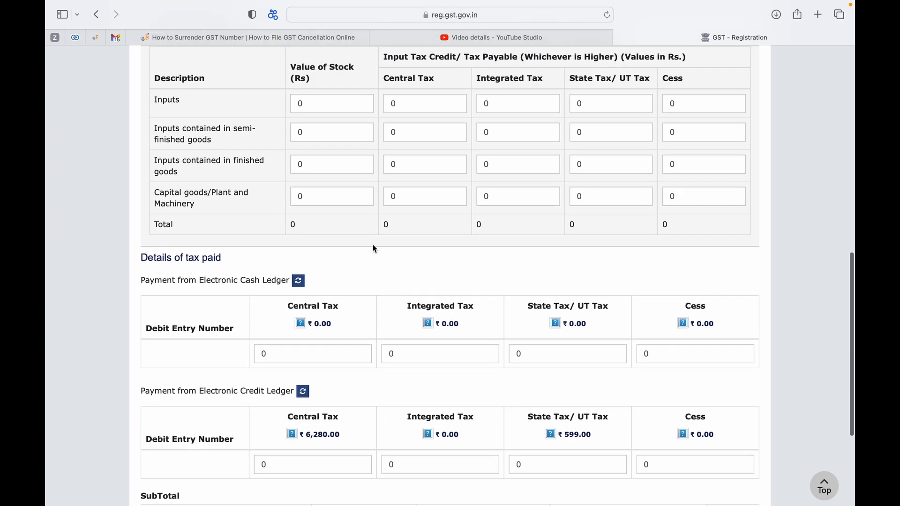
{"action": "scroll", "coordinate": [375, 249], "scroll_direction": "up", "scroll_amount": 1}
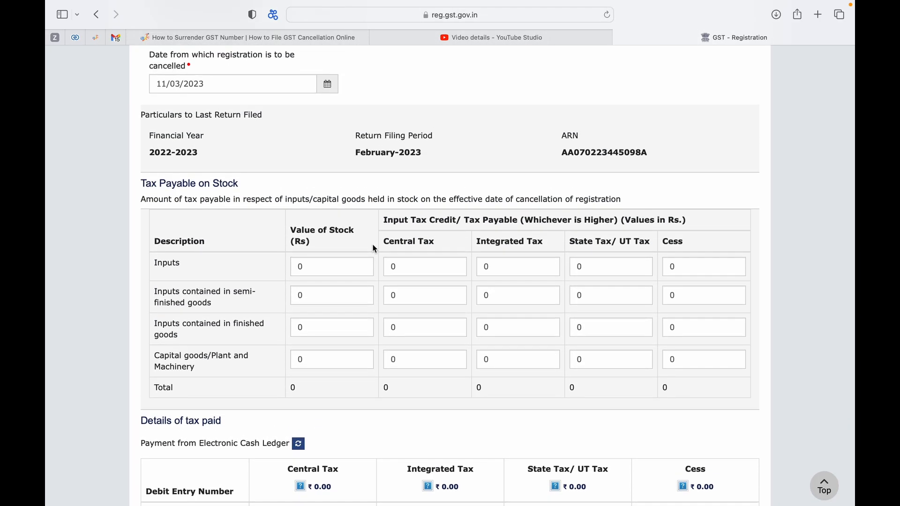
{"action": "scroll", "coordinate": [411, 349], "scroll_direction": "down", "scroll_amount": 2}
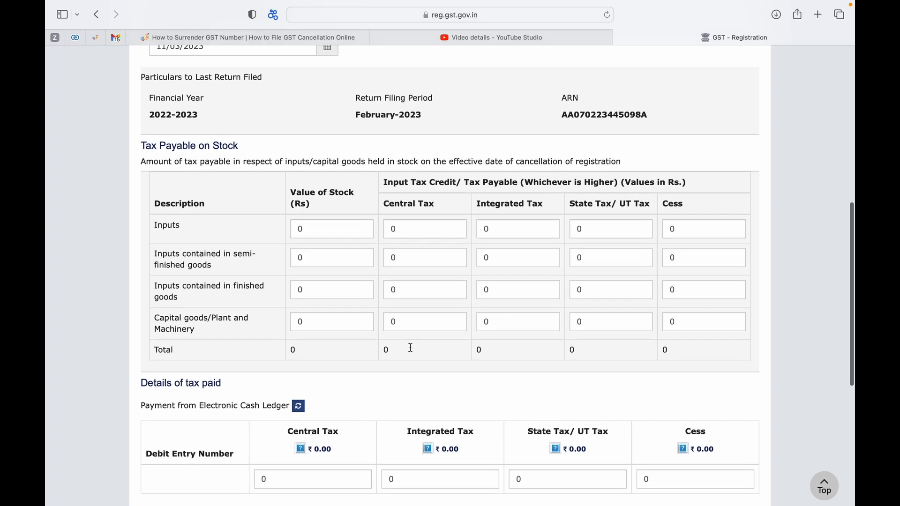
{"action": "scroll", "coordinate": [412, 352], "scroll_direction": "down", "scroll_amount": 9}
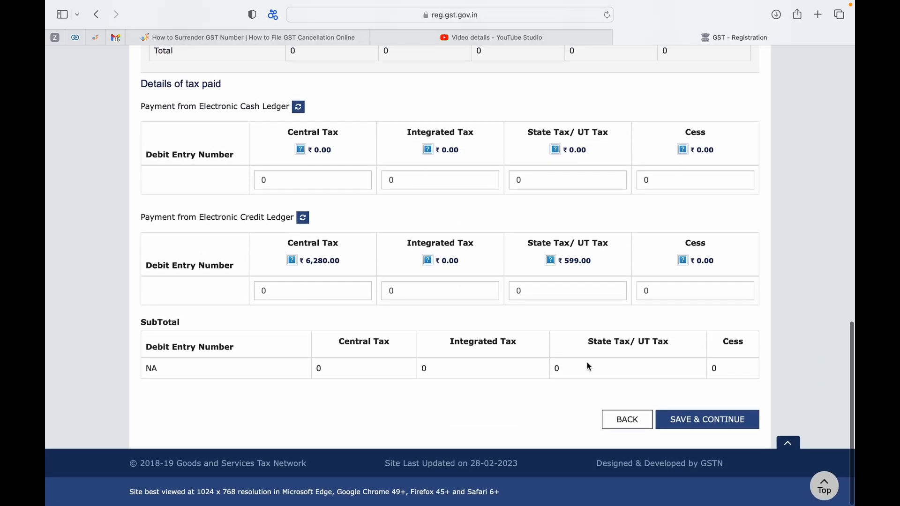
{"action": "left_click", "coordinate": [691, 420]}
Select the designated partner as the authorized signatory for the verification, and activate the Place field
{"action": "scroll", "coordinate": [496, 315], "scroll_direction": "down", "scroll_amount": 5}
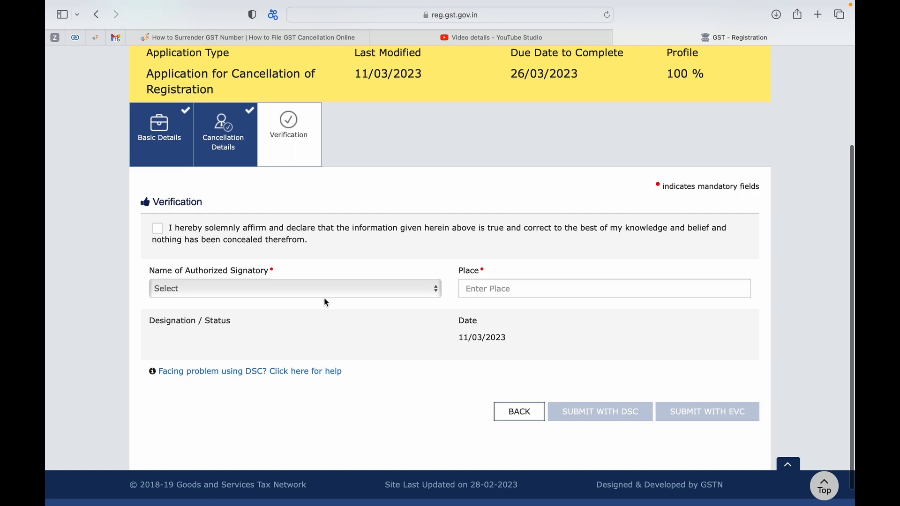
{"action": "left_click", "coordinate": [321, 287]}
{"action": "left_click", "coordinate": [304, 298]}
{"action": "left_click", "coordinate": [510, 288]}
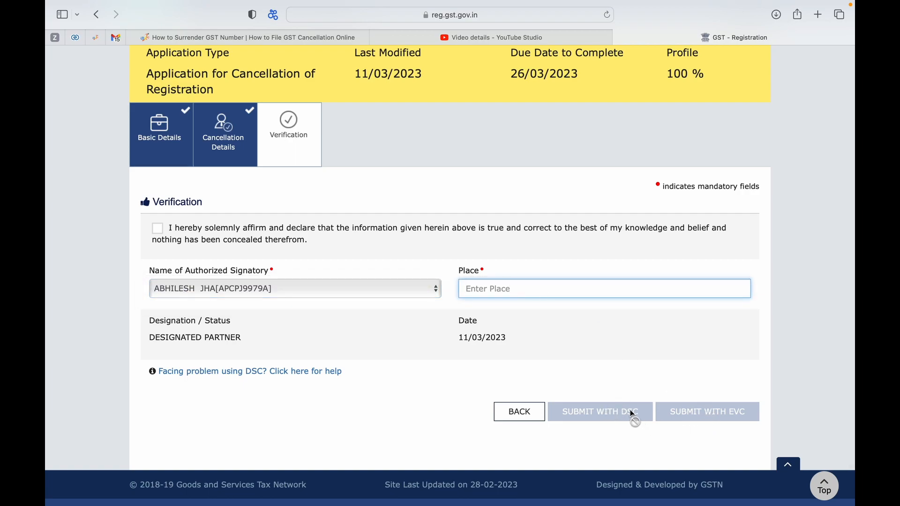
{"action": "scroll", "coordinate": [582, 281], "scroll_direction": "up", "scroll_amount": 5}
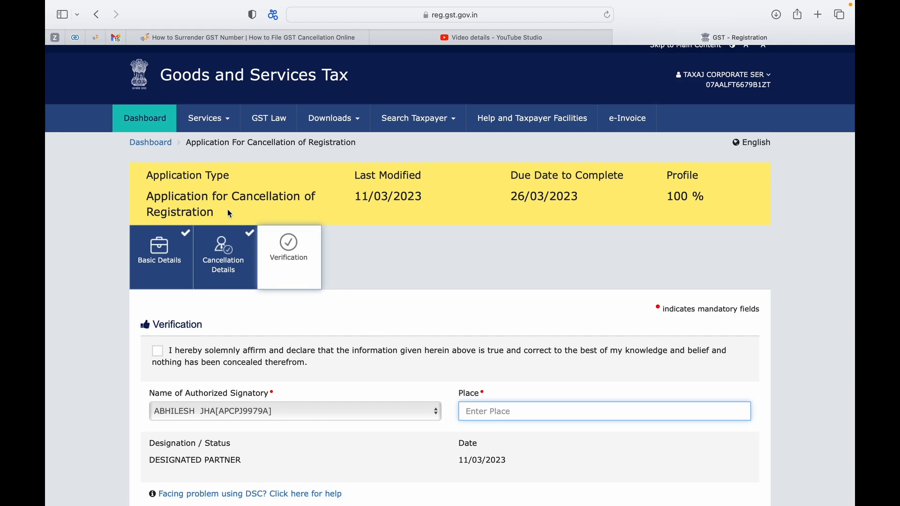
{"action": "left_click", "coordinate": [225, 121]}
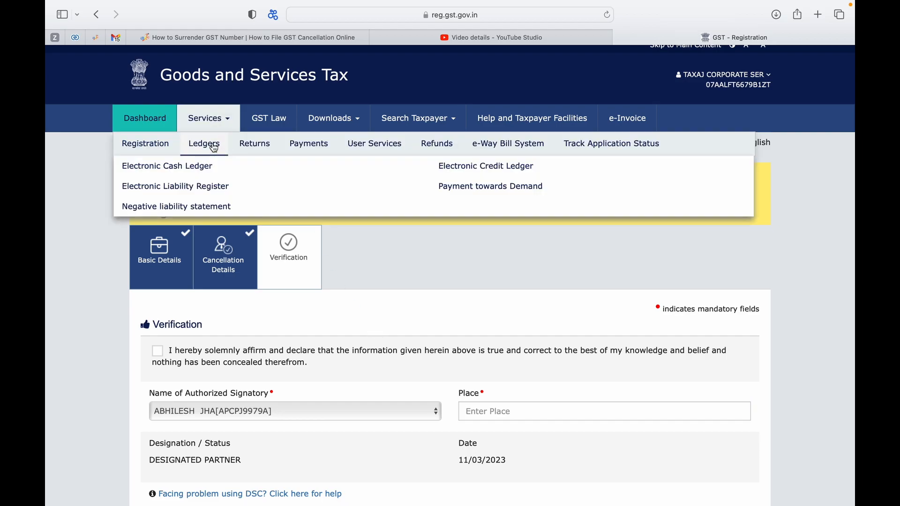
{"action": "mouse_move", "coordinate": [251, 144]}
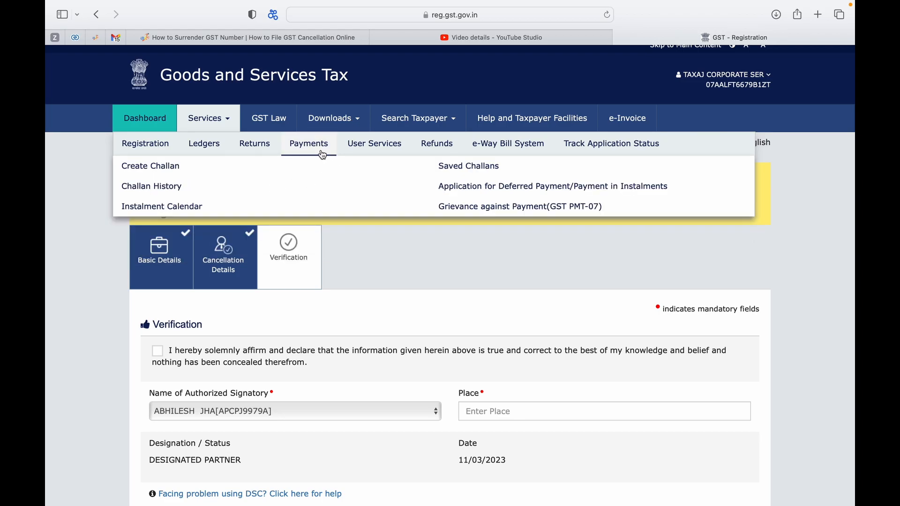
{"action": "mouse_move", "coordinate": [388, 151]}
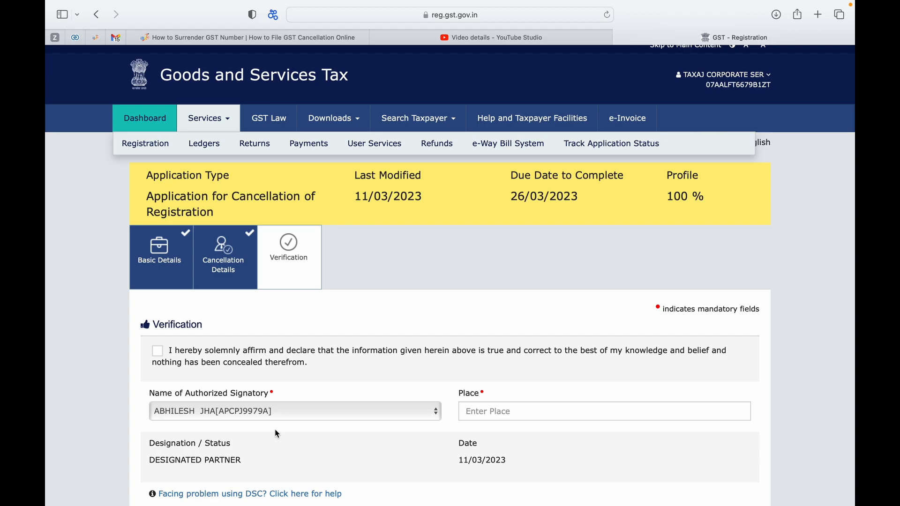
{"action": "scroll", "coordinate": [275, 430], "scroll_direction": "down", "scroll_amount": 3}
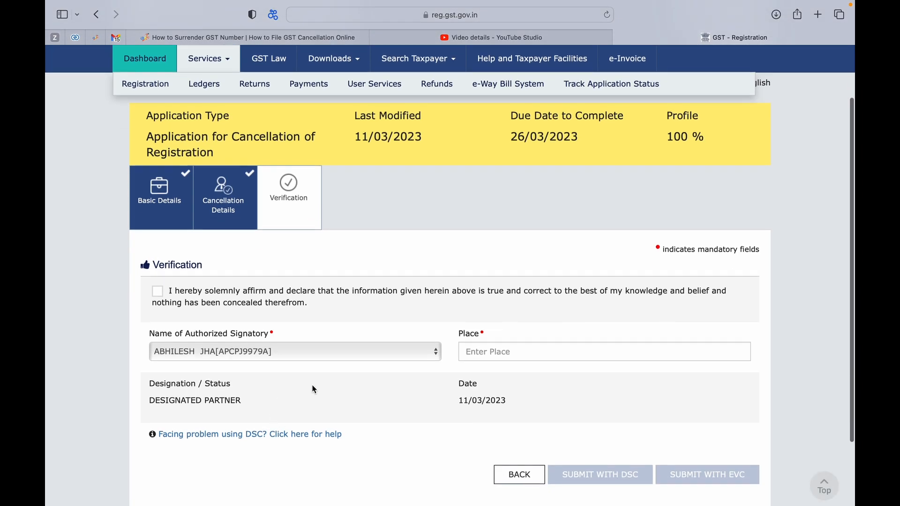
{"action": "scroll", "coordinate": [344, 388], "scroll_direction": "up", "scroll_amount": 2}
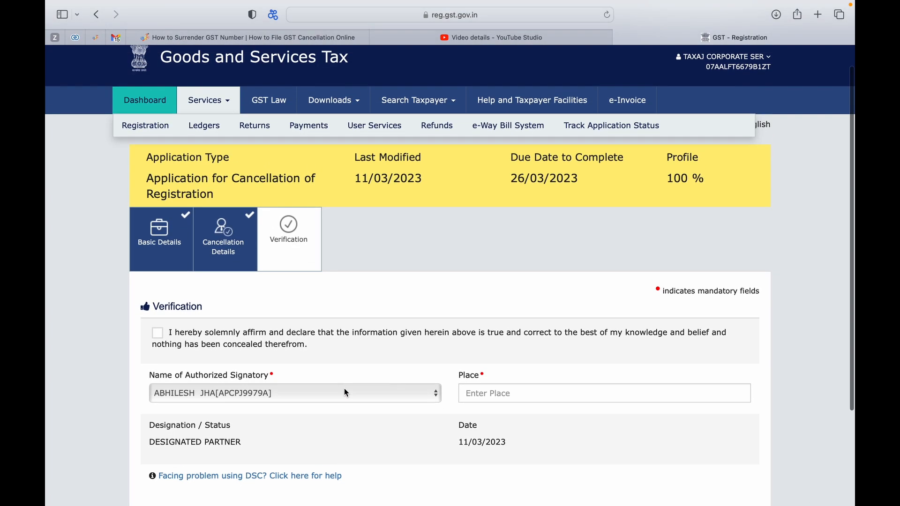
{"action": "scroll", "coordinate": [344, 388], "scroll_direction": "down", "scroll_amount": 1}
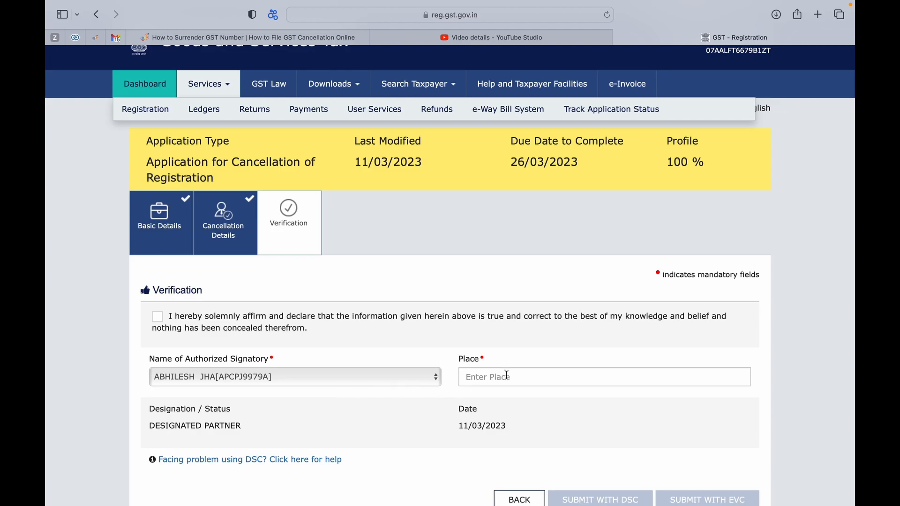
{"action": "scroll", "coordinate": [502, 377], "scroll_direction": "down", "scroll_amount": 1}
{"action": "mouse_move", "coordinate": [578, 8]}
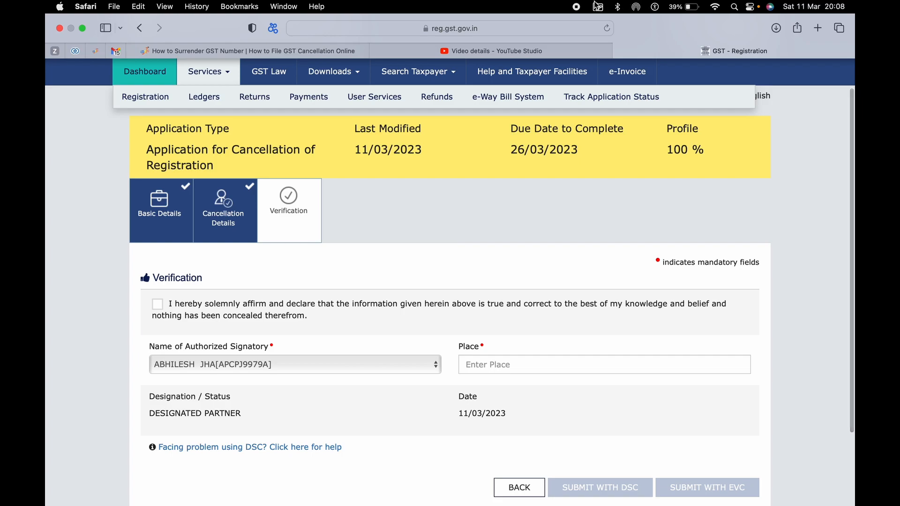